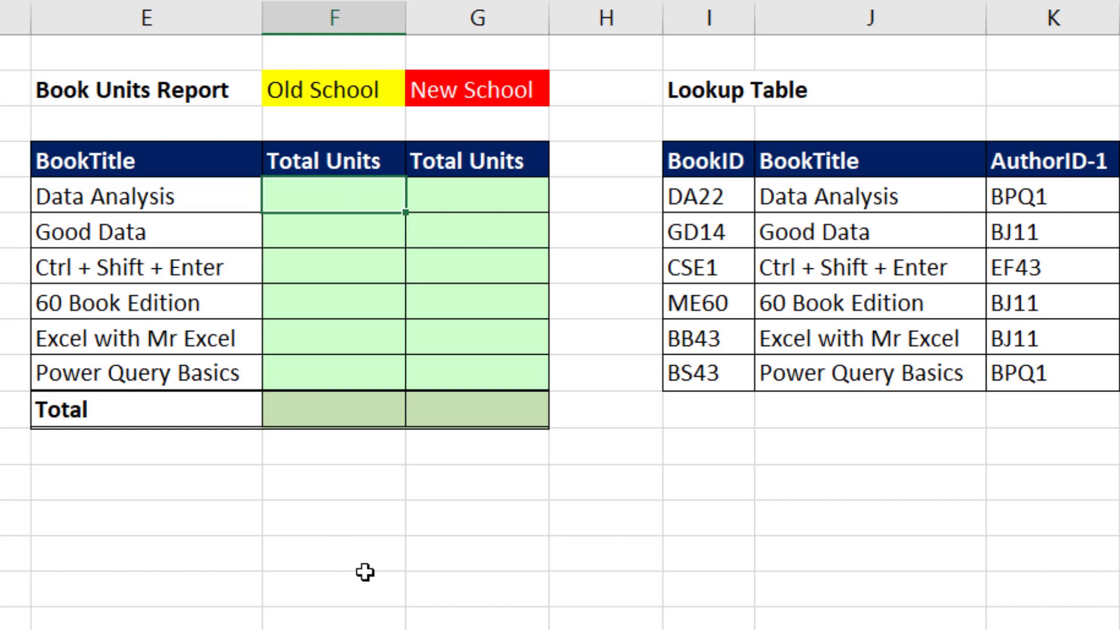
Step: In F5, start an INDEX formula that returns from the absolute BookID range $I$5:$I$10
text(=in)
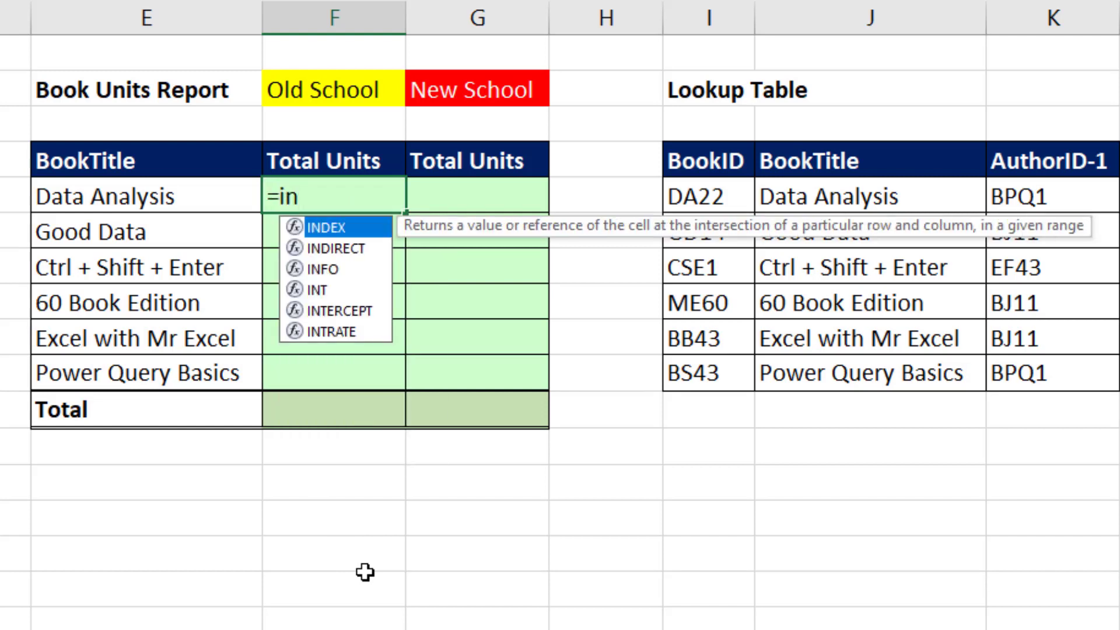
key(Tab)
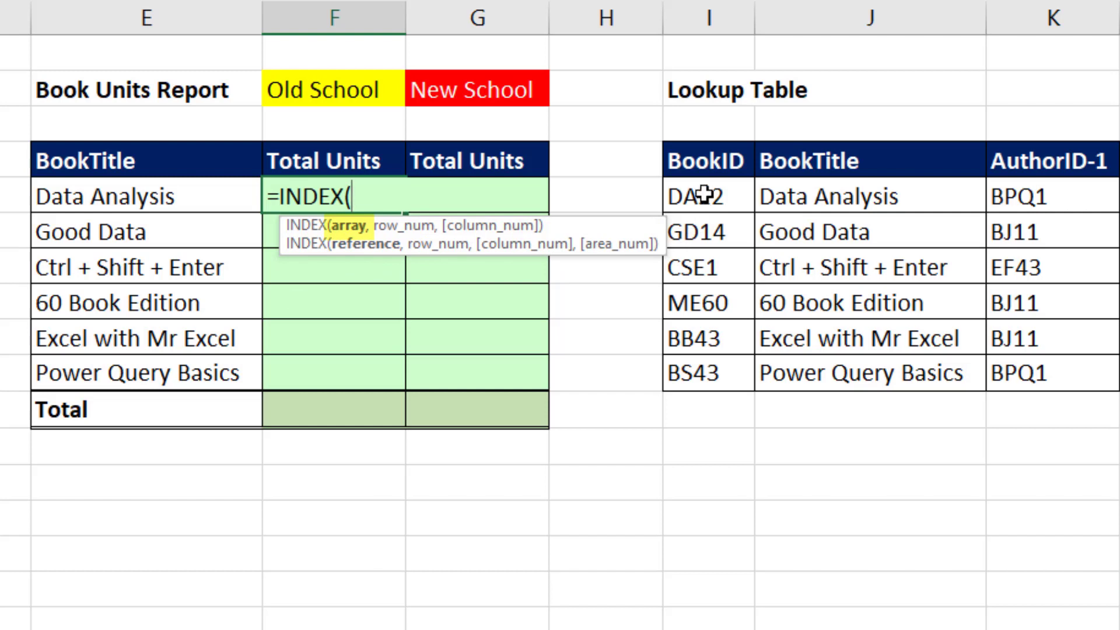
drag(704, 194, 704, 364)
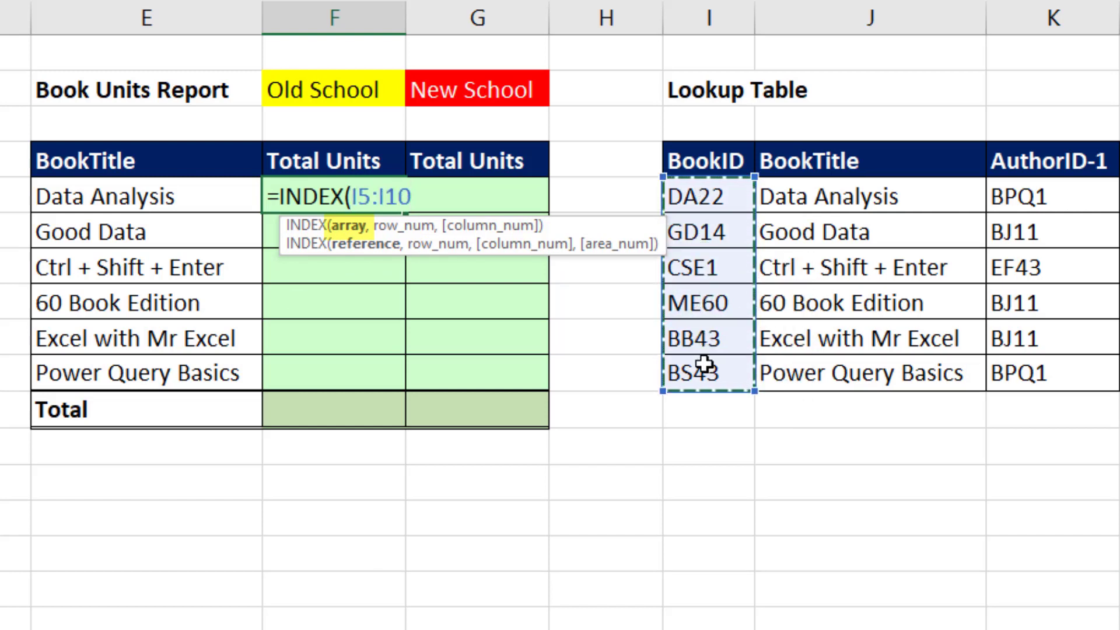
key(F4)
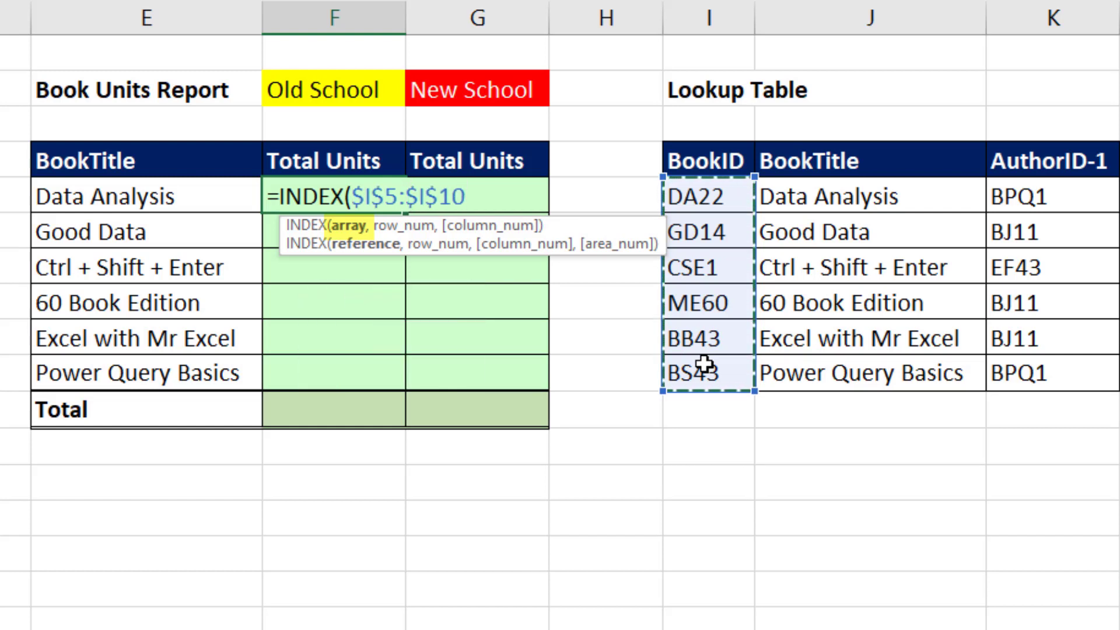
text(,)
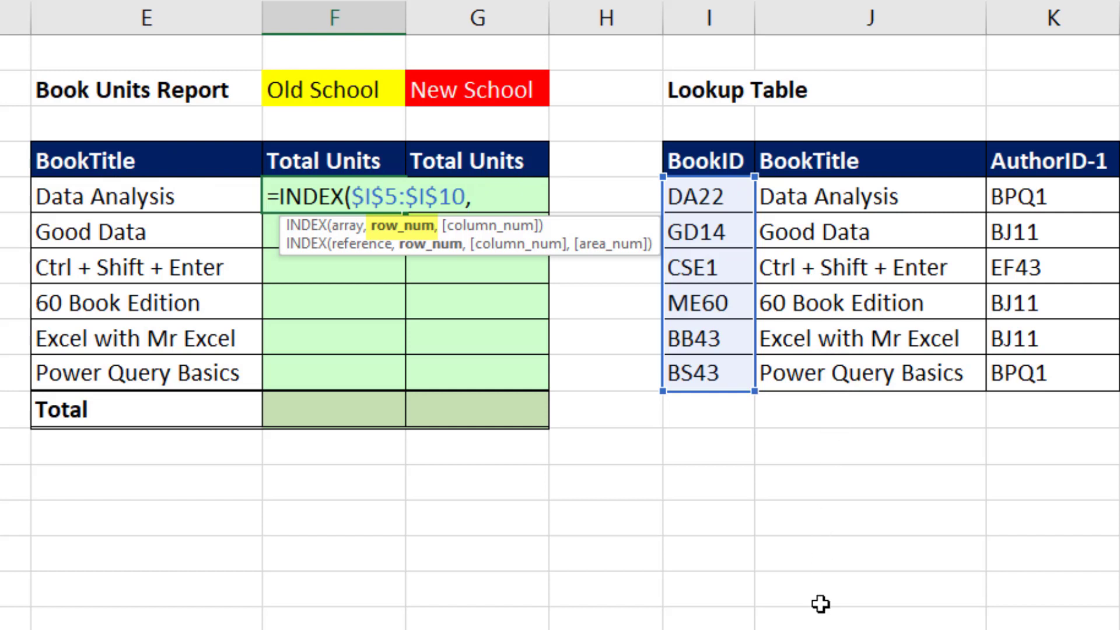
Step: Complete it with MATCH(E5,$J$5:$J$10,0) and fill the lookup down to F10
text(at)
key(Tab)
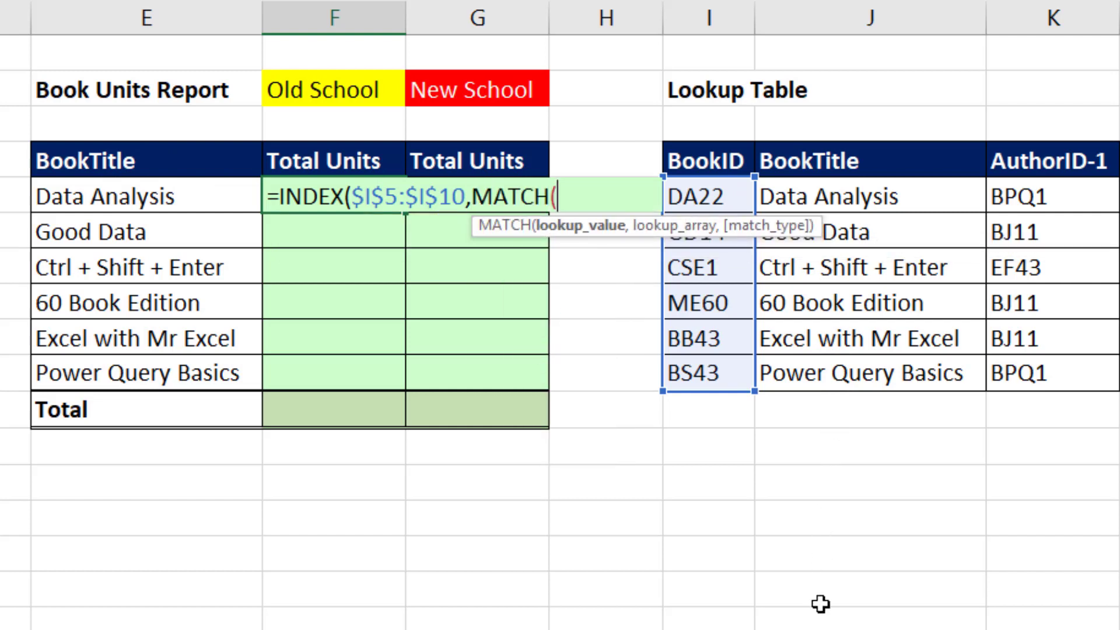
click(218, 201)
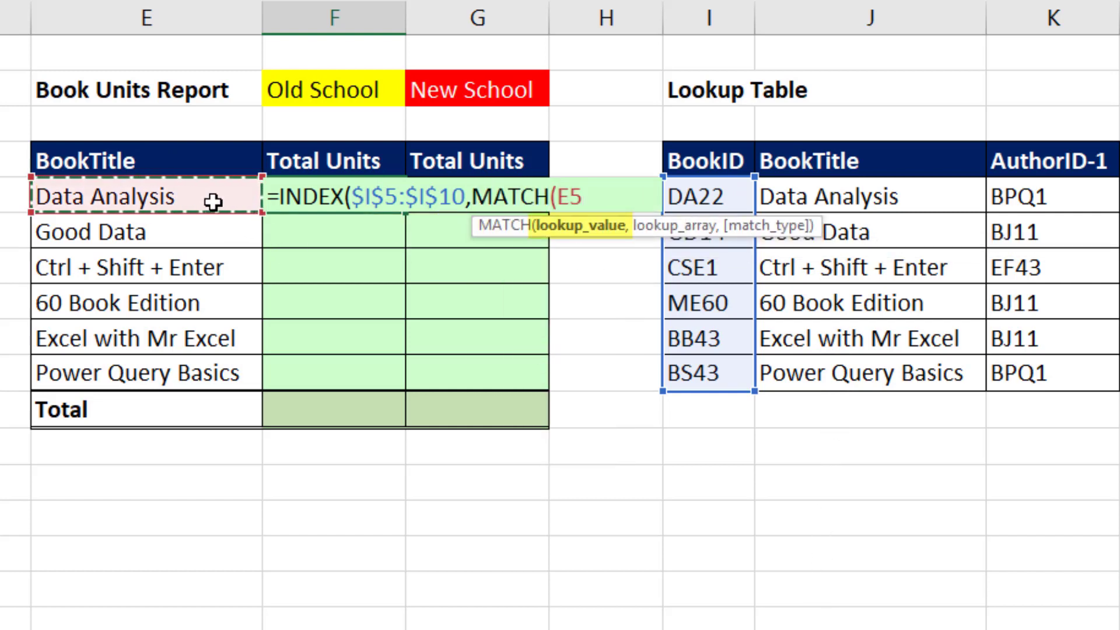
text(,)
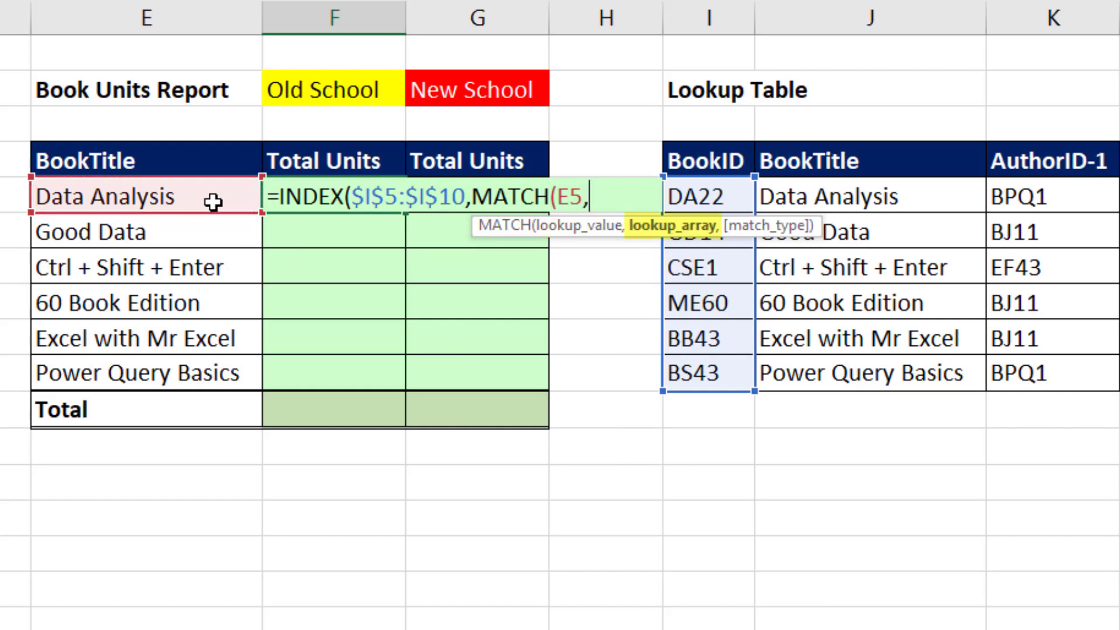
drag(825, 198, 825, 370)
key(F4)
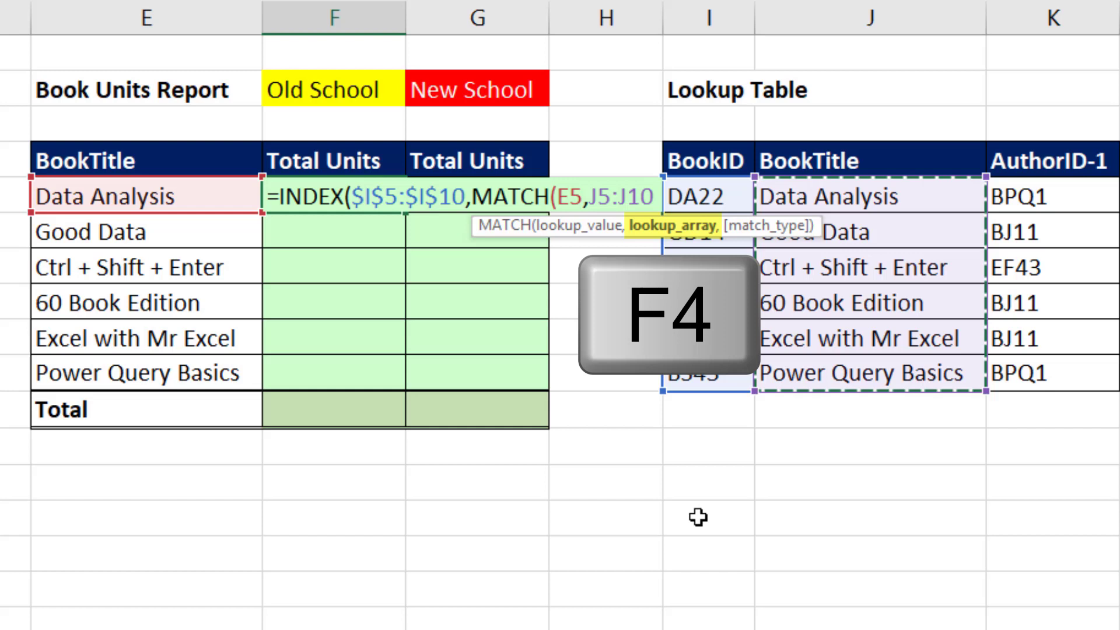
text(,)
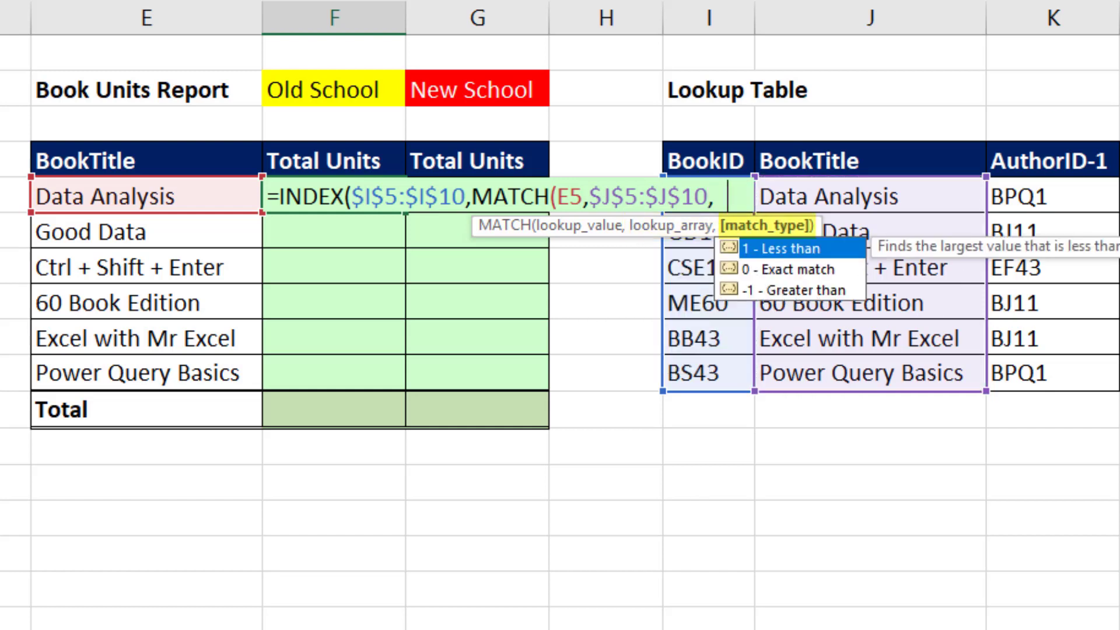
text(0))
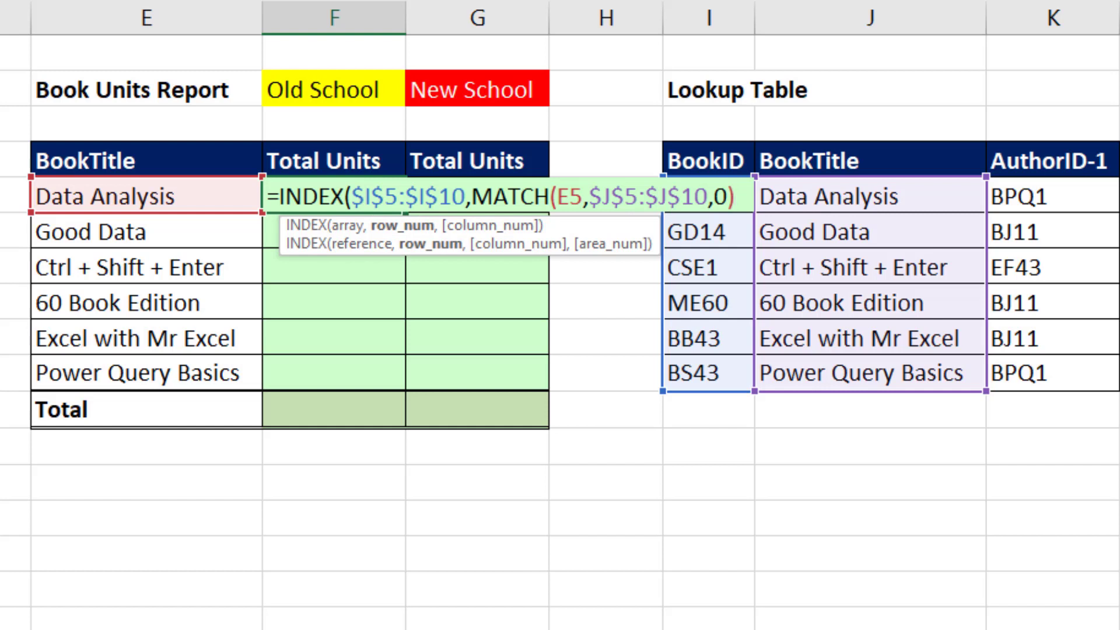
text())
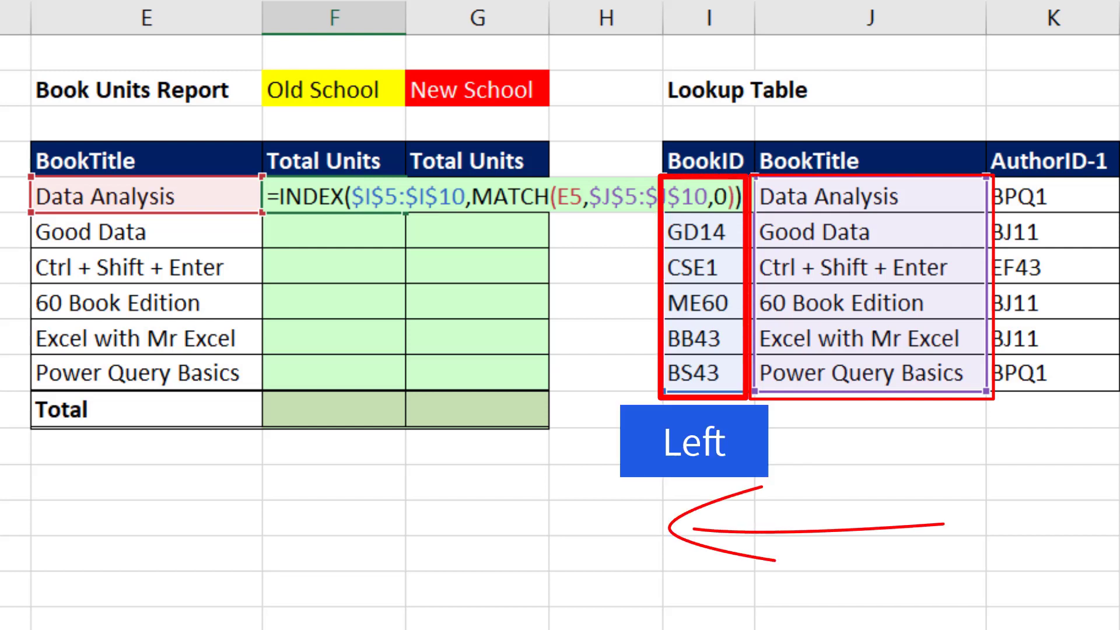
key(ctrl+Return)
drag(405, 213, 420, 386)
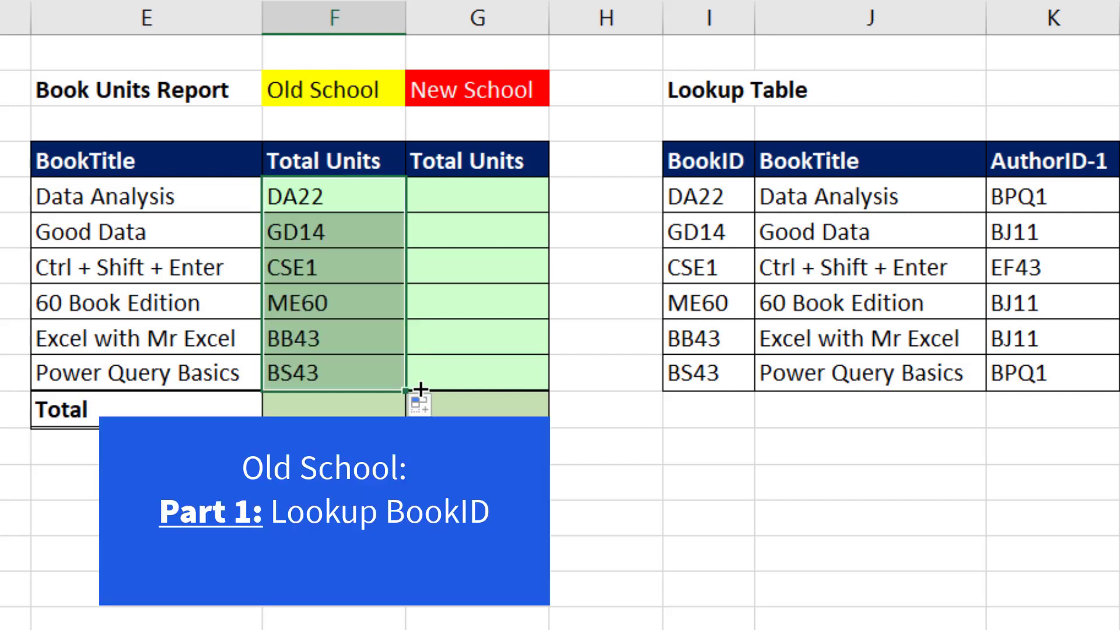
Step: Wrap F5's lookup in SUMIFS summing the absolute UnitsSold range $C$5:$C$22
click(335, 200)
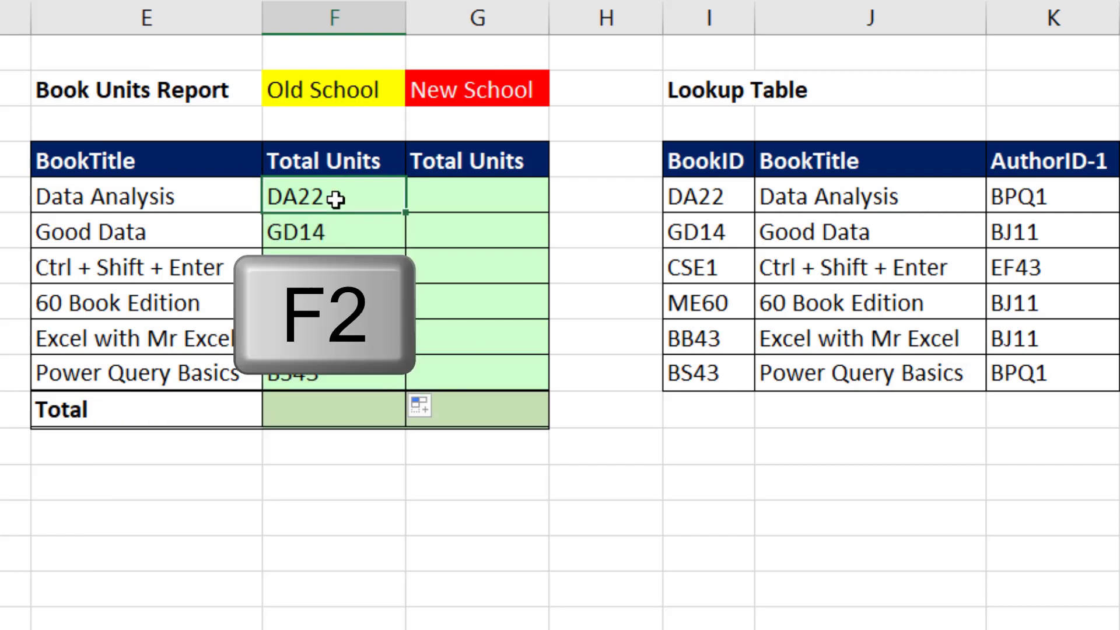
key(F2)
key(Home)
key(Right)
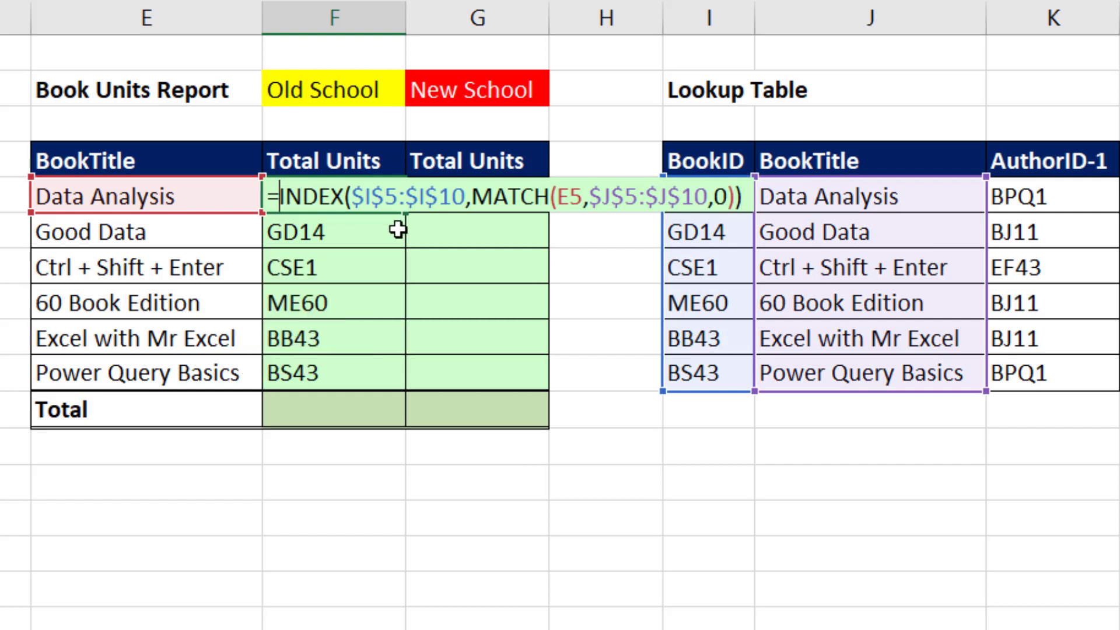
text(sumifs()
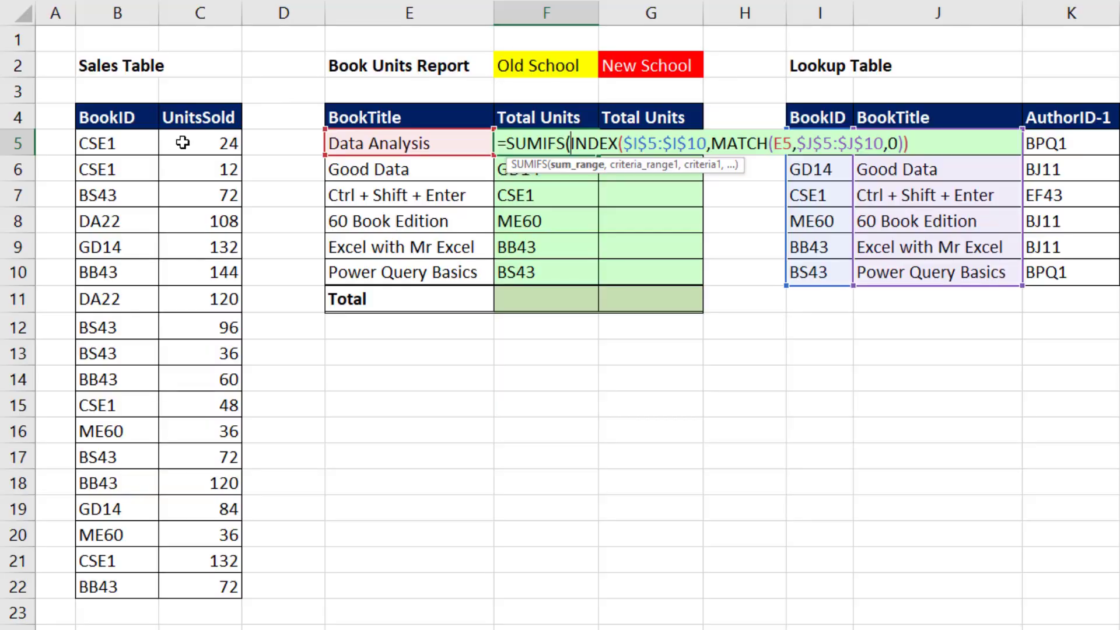
drag(182, 143, 201, 586)
key(F4)
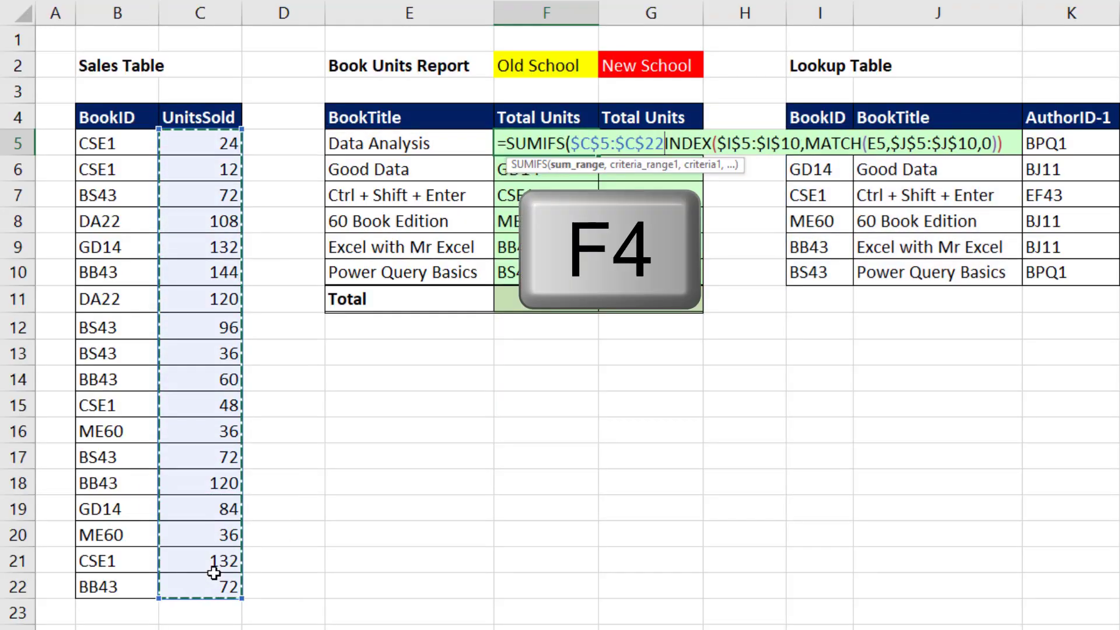
text(,)
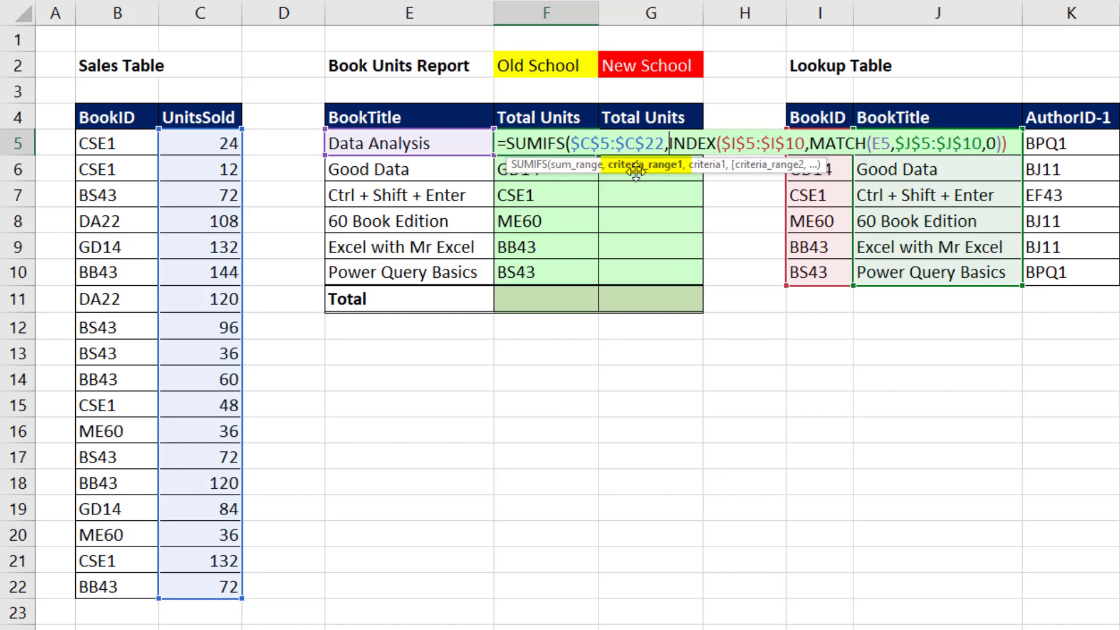
Step: Add criteria range $B$5:$B$22, commit as an array formula, and fill down to F10
drag(102, 144, 115, 585)
key(F4)
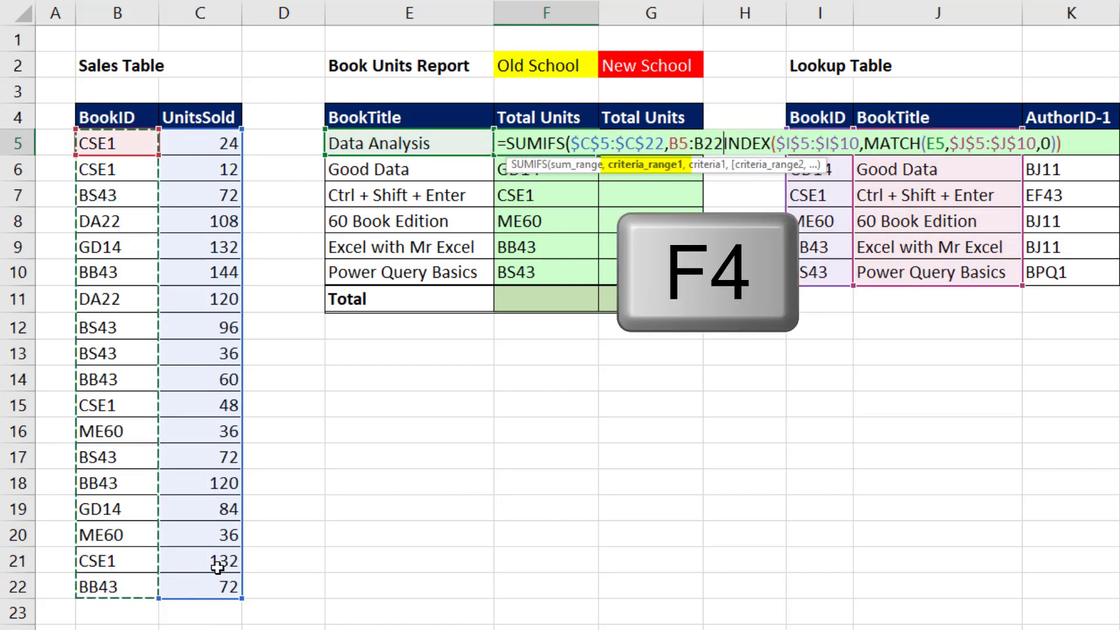
text(,0)
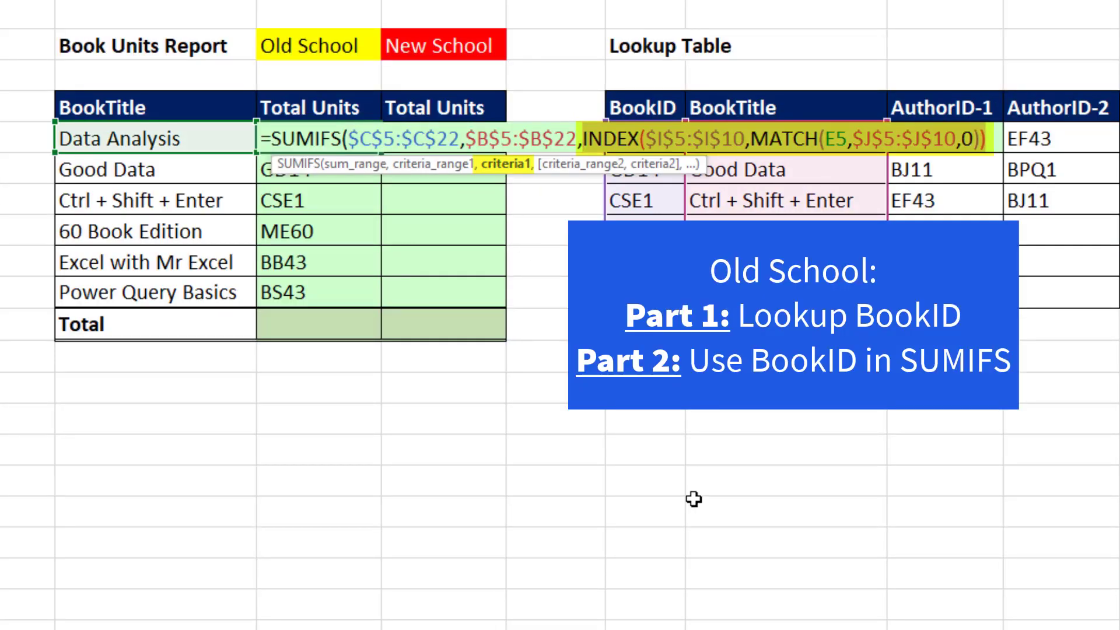
text())
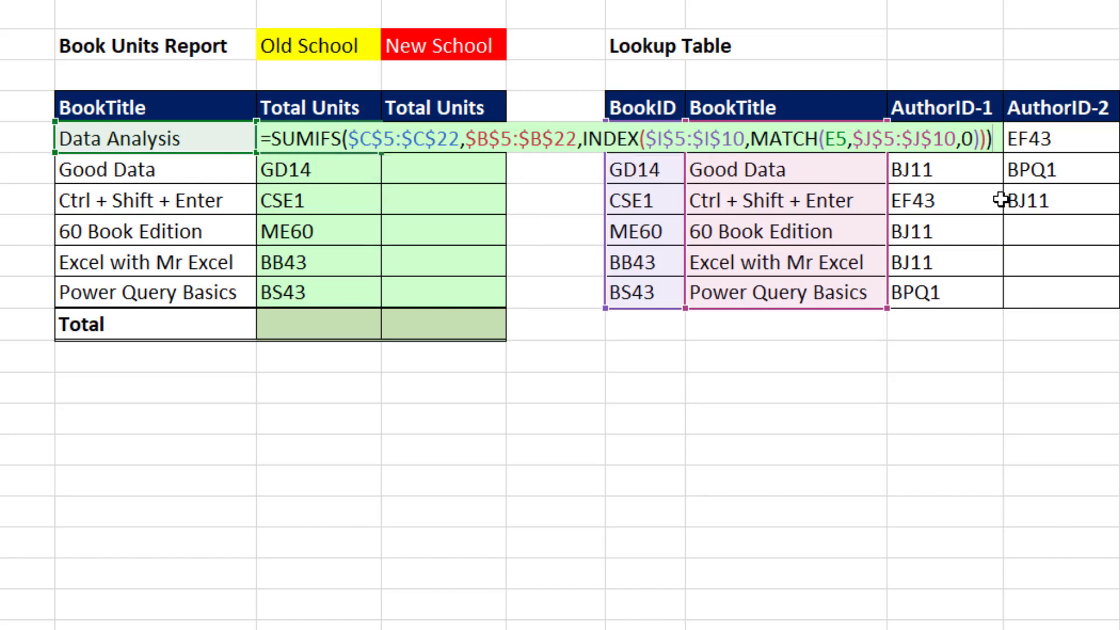
key(ctrl+shift+Return)
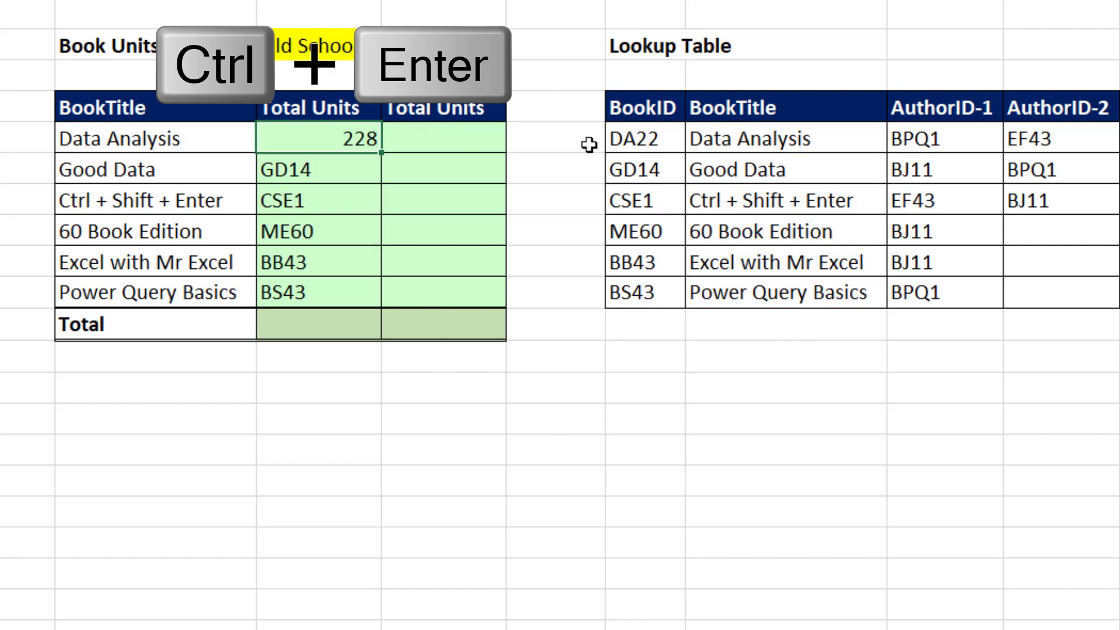
drag(381, 150, 386, 301)
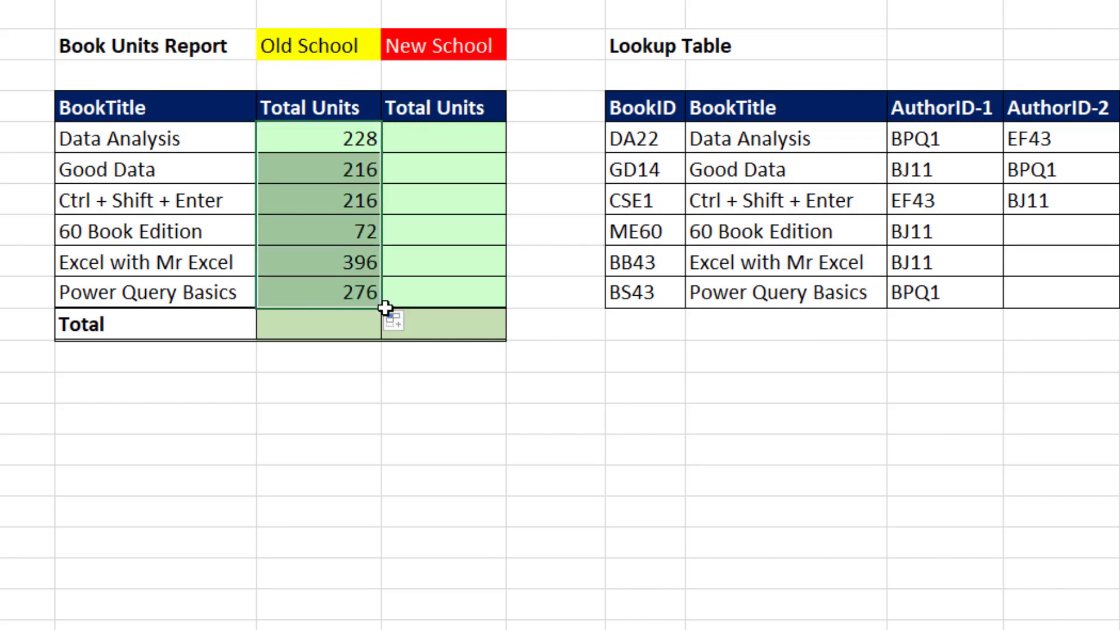
key(F2)
click(327, 292)
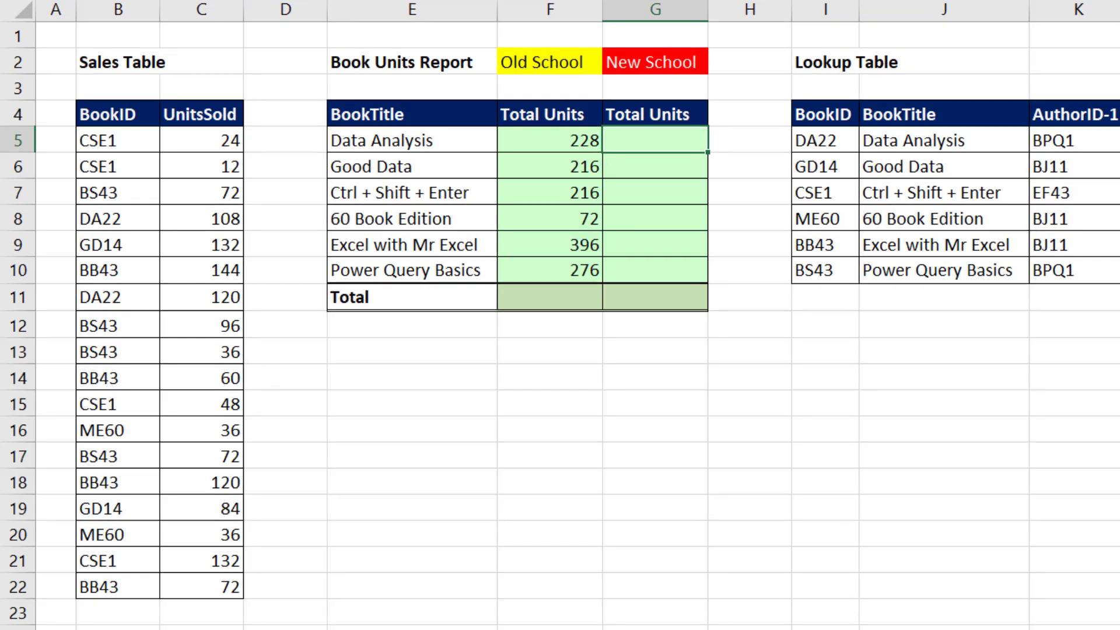
Step: Type =XLOOKUP(E5:E10,J5:J10,I5:I10 in G5 to look up BookIDs for all report titles
text(=xl)
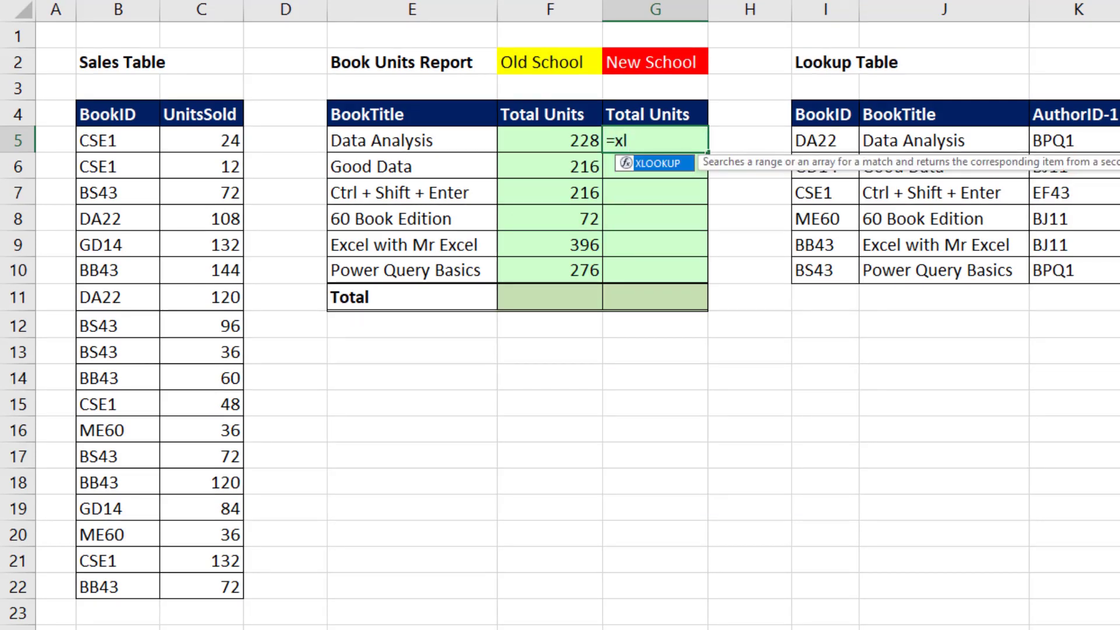
key(Tab)
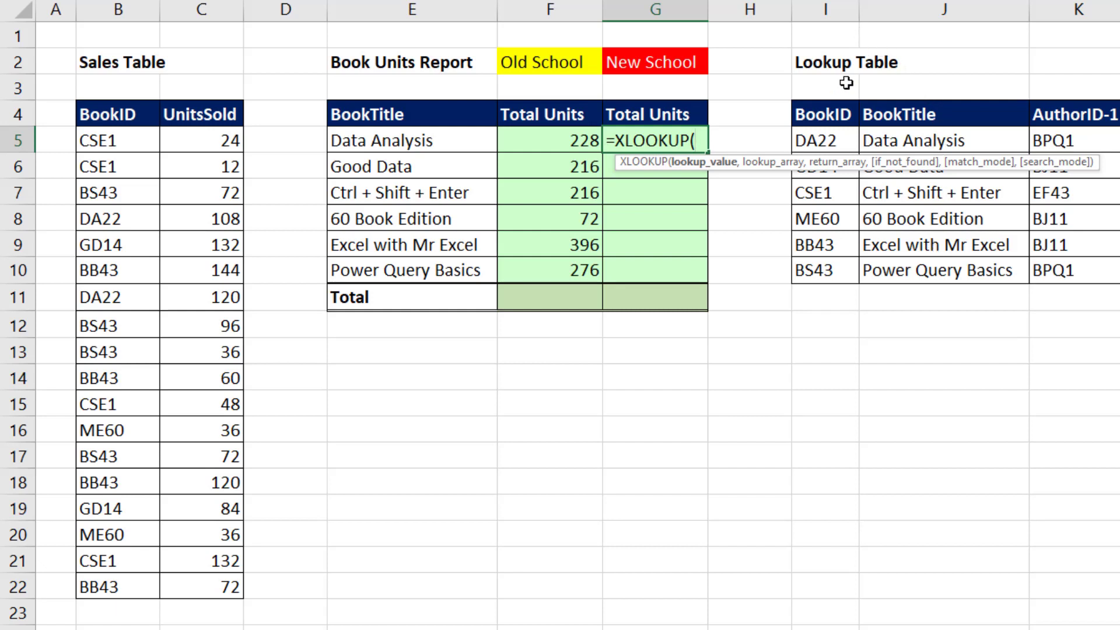
click(448, 141)
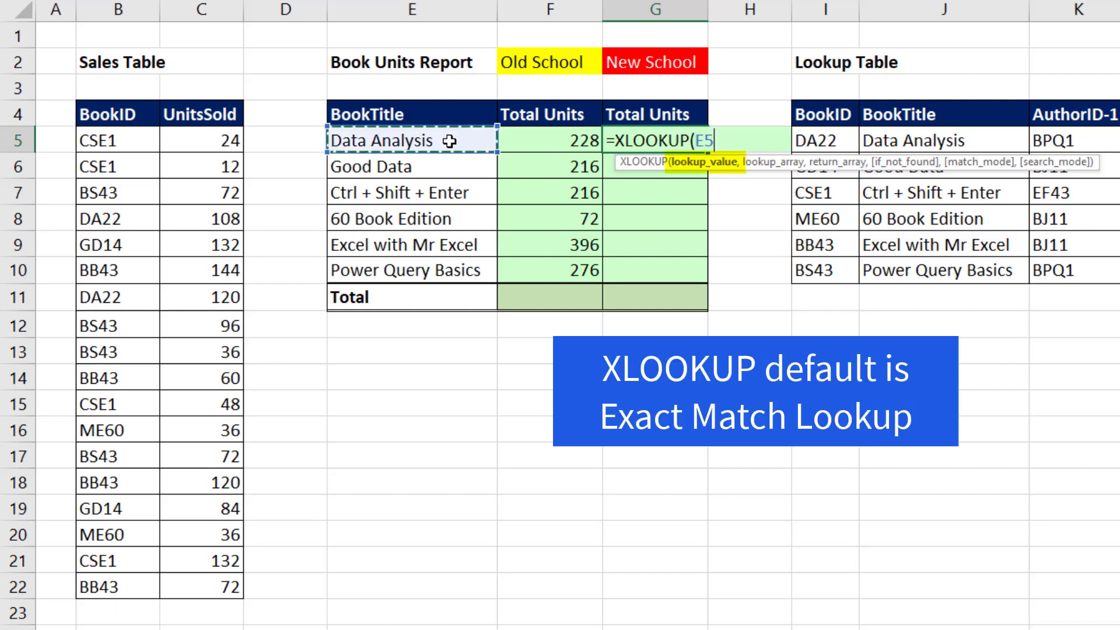
text(,)
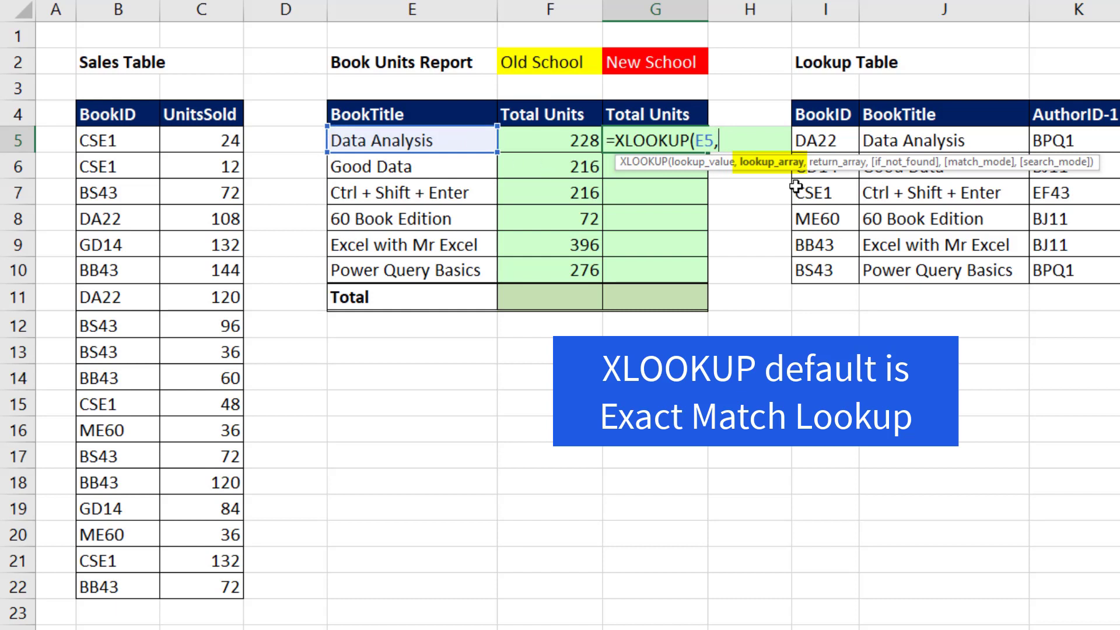
drag(899, 279, 892, 140)
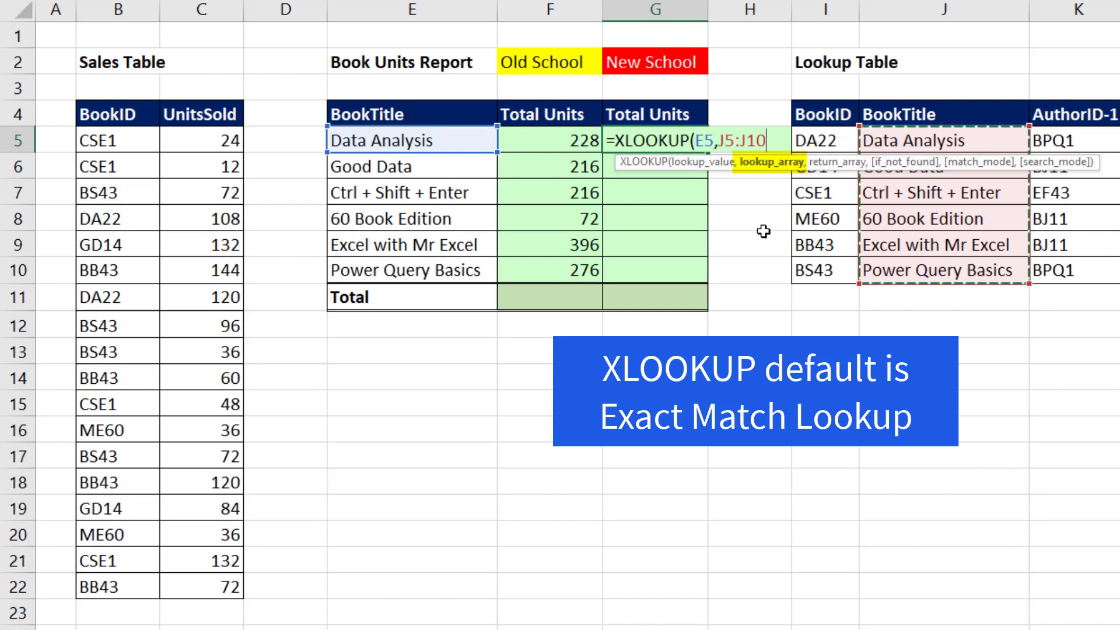
text(,)
click(817, 139)
drag(816, 138, 820, 274)
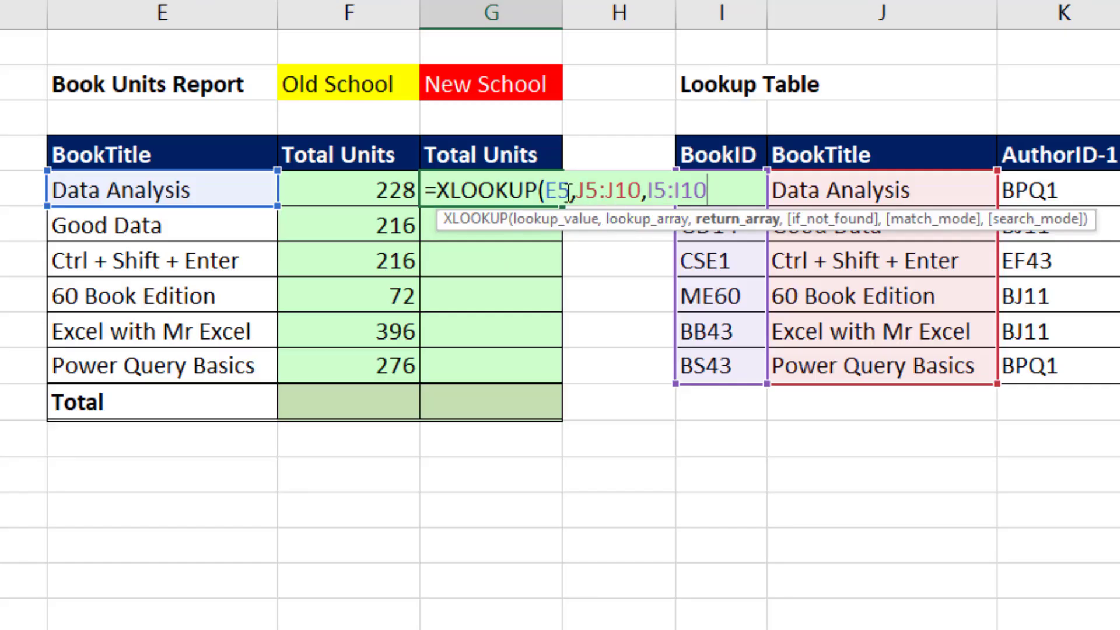
click(569, 192)
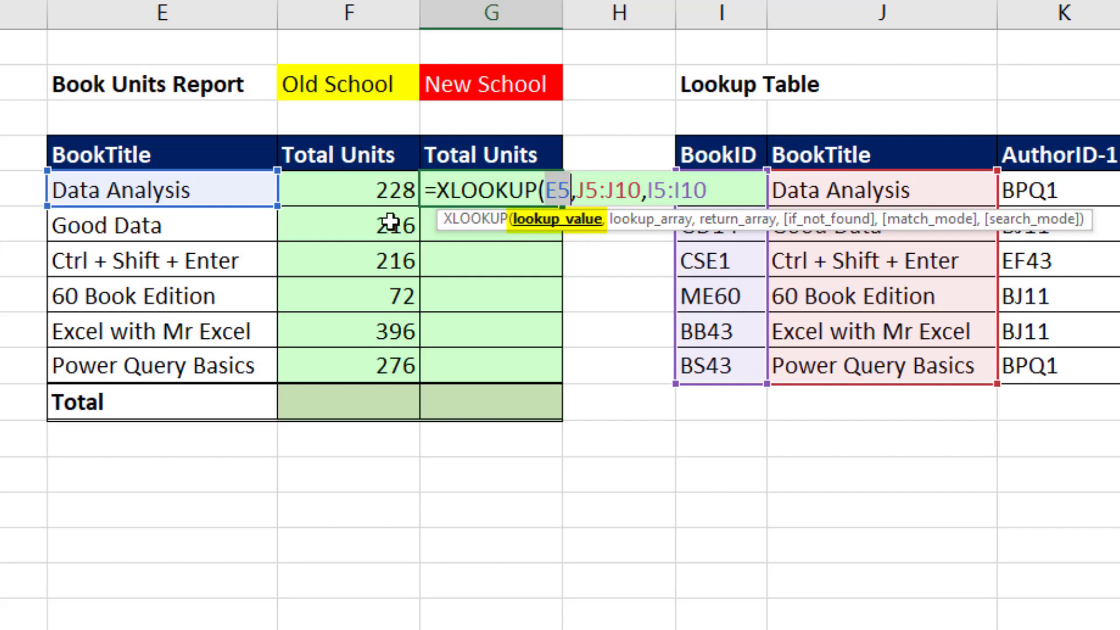
drag(220, 185, 217, 358)
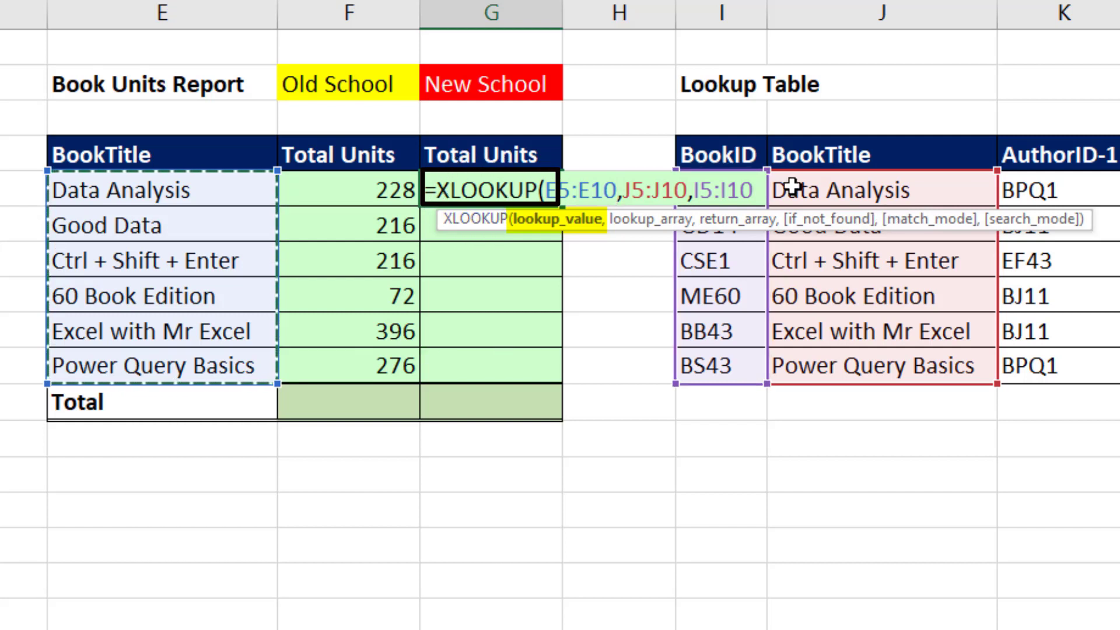
Step: Commit the XLOOKUP, check the spilled BookIDs DA22 through BS43, then edit G5 again
text())
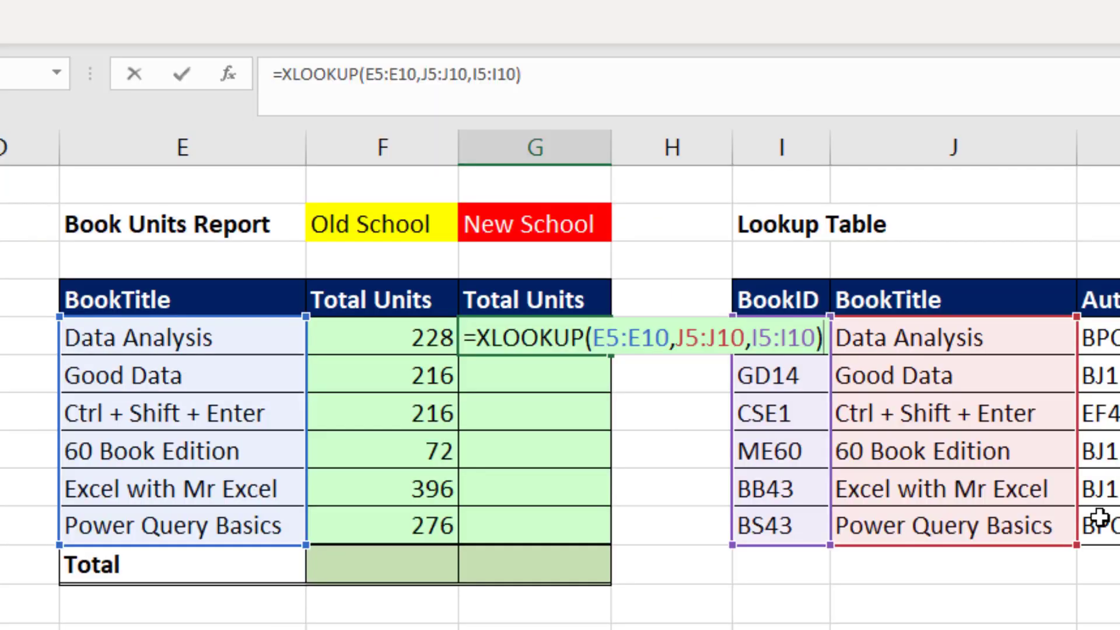
key(Return)
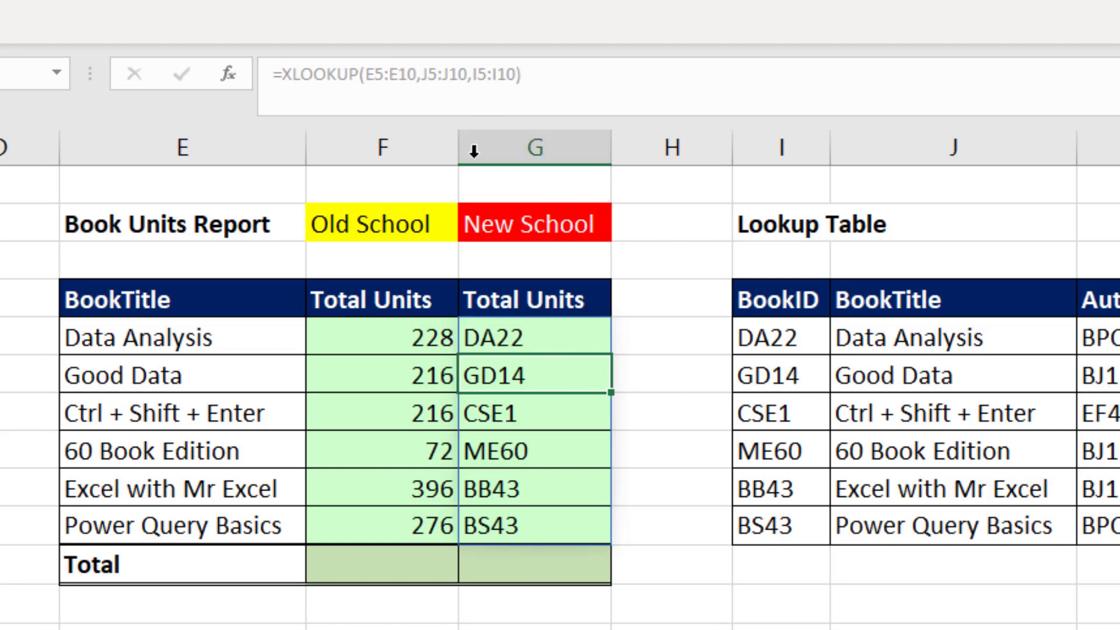
click(535, 420)
click(540, 445)
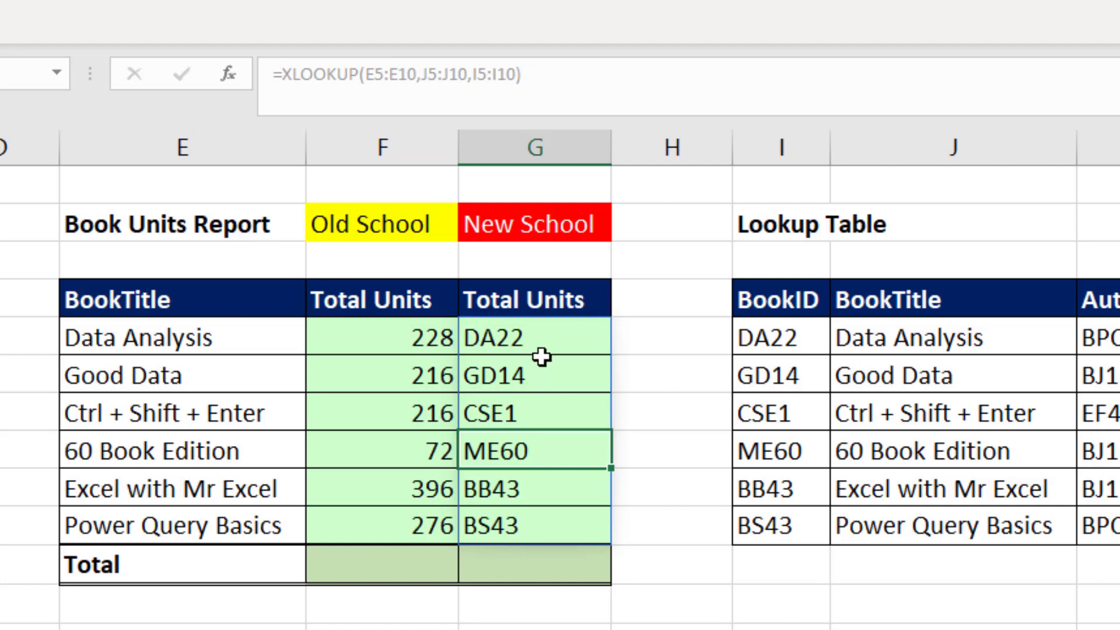
click(530, 338)
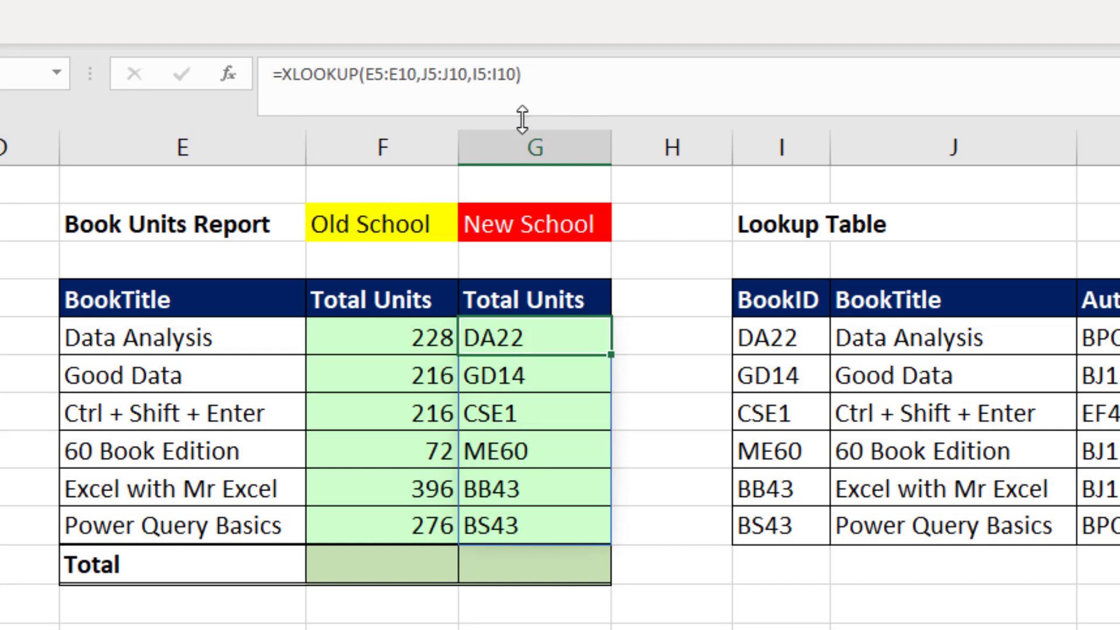
key(F2)
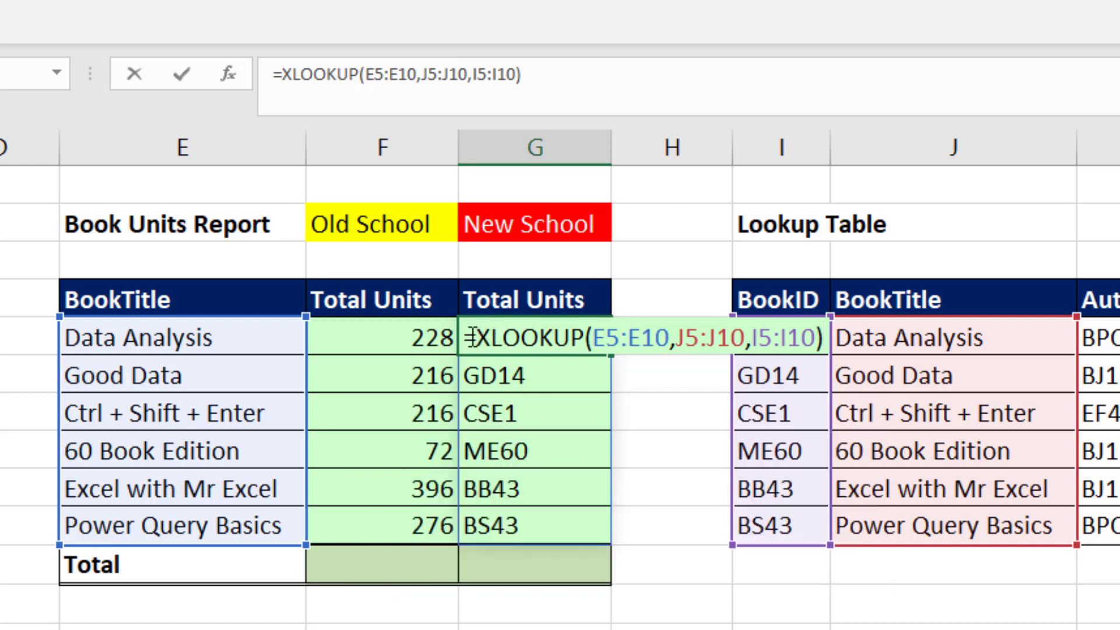
Step: Wrap the XLOOKUP as SUMIFS(C5:C22,B5:B22,XLOOKUP(...)) so G5:G10 spill 228, 216, 216, 72, 396, 276
text(sumifs()
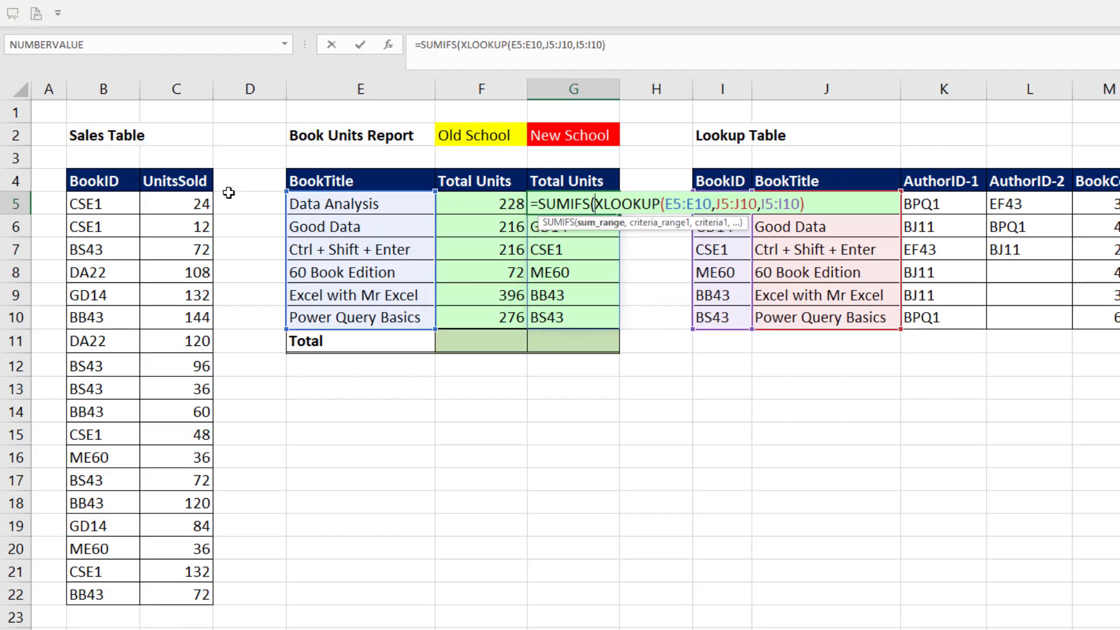
drag(175, 203, 175, 594)
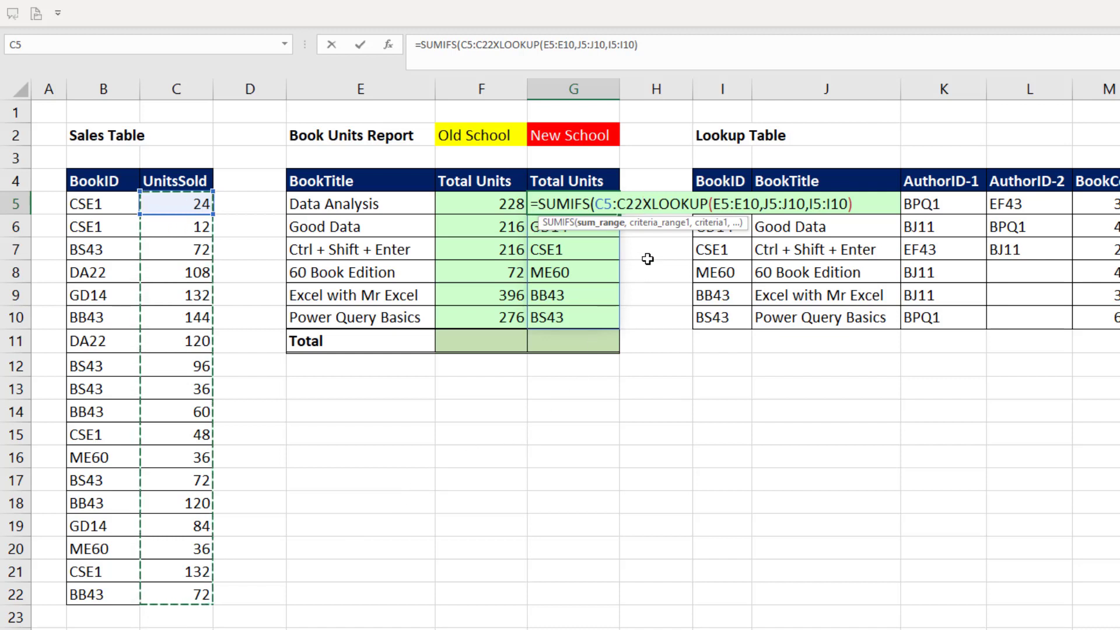
text(,)
drag(92, 206, 95, 595)
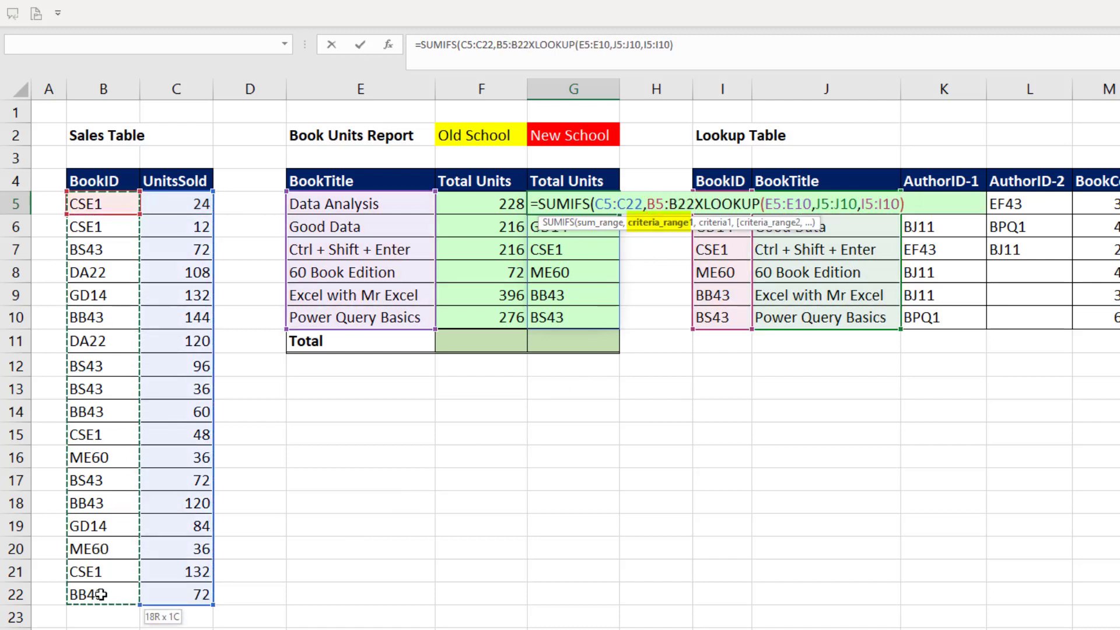
text(,)
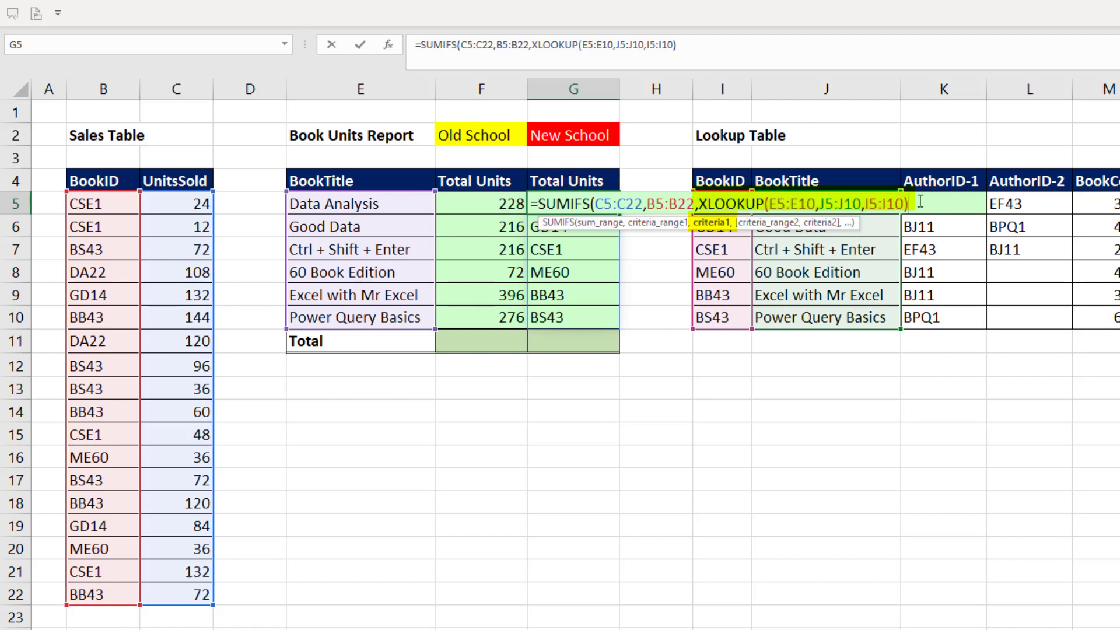
text())
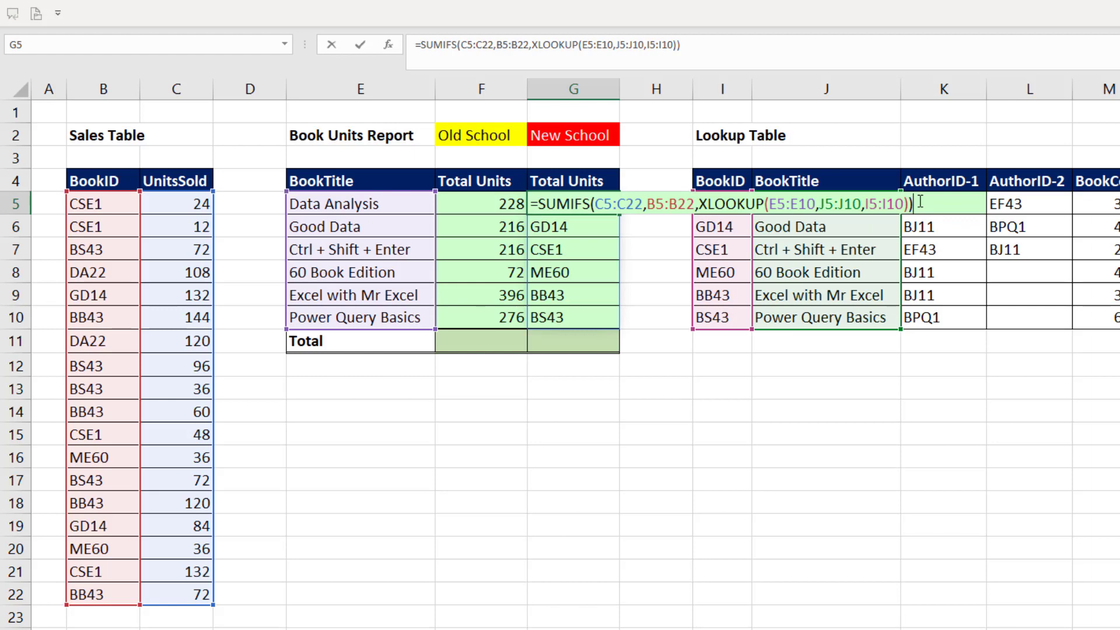
key(Return)
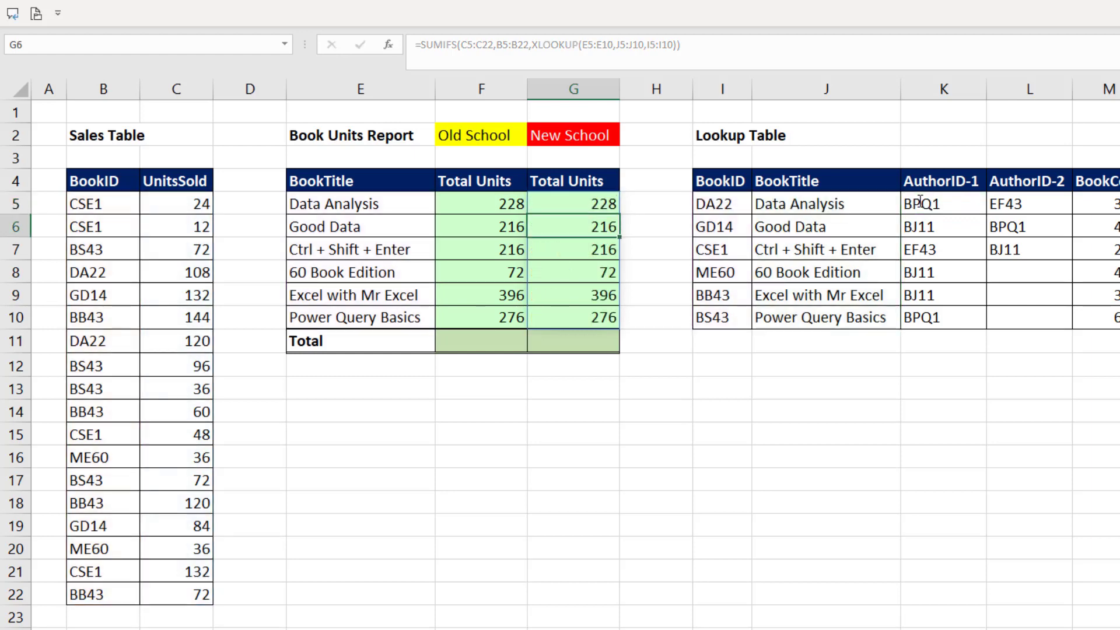
Step: Inspect F5's INDEX/MATCH criteria argument, then open G5's XLOOKUP formula to compare
double_click(495, 204)
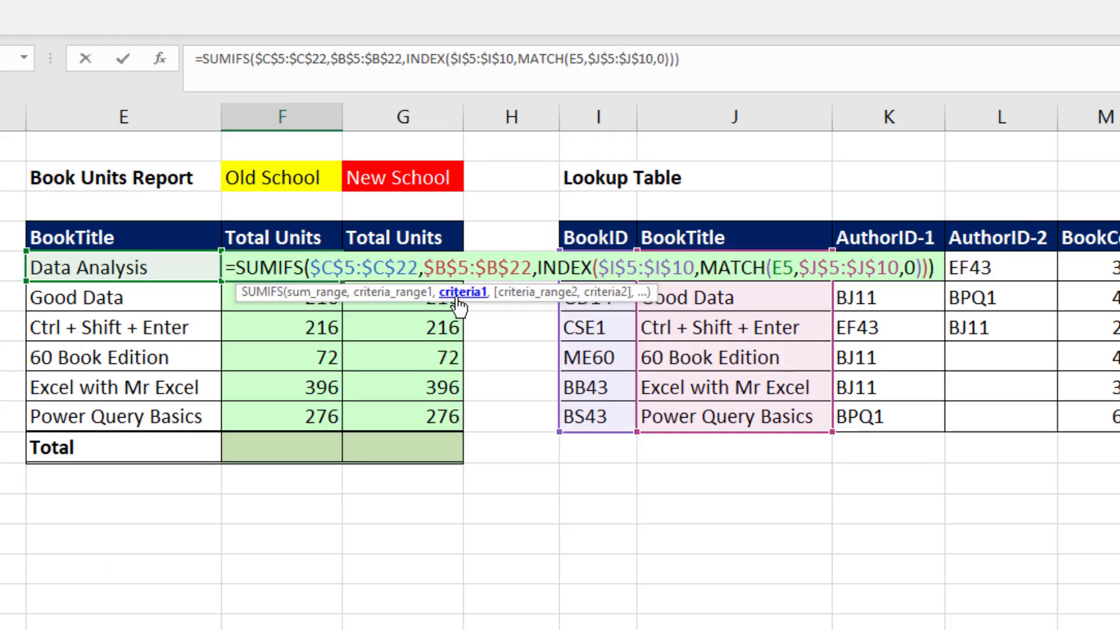
click(458, 299)
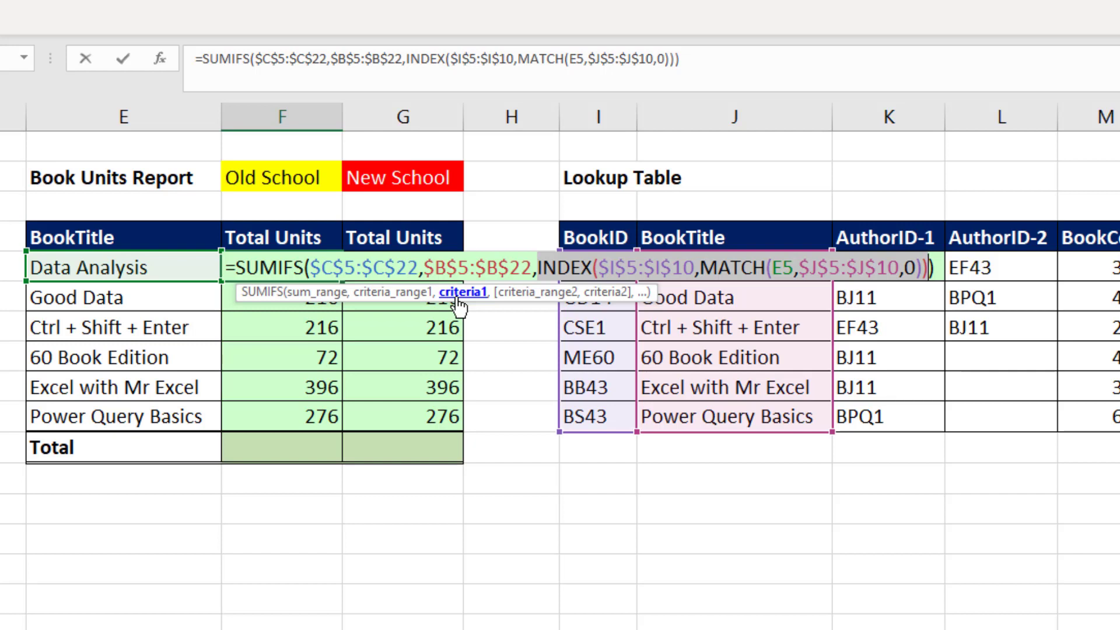
key(Escape)
double_click(413, 269)
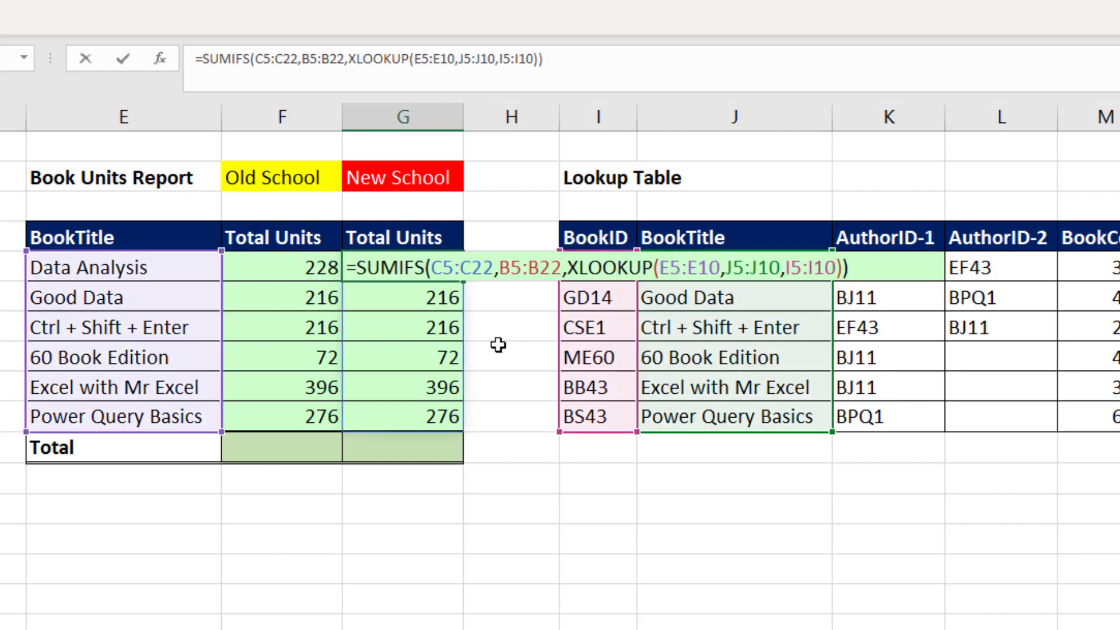